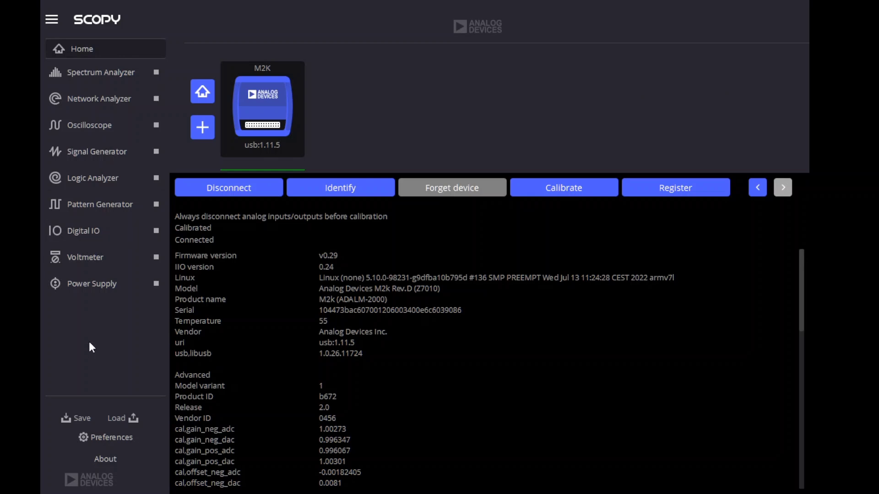
# Check the power supply settings, then bring up the pattern generator's 2.5 MHz clock channel 0 settings
pyautogui.click(103, 290)
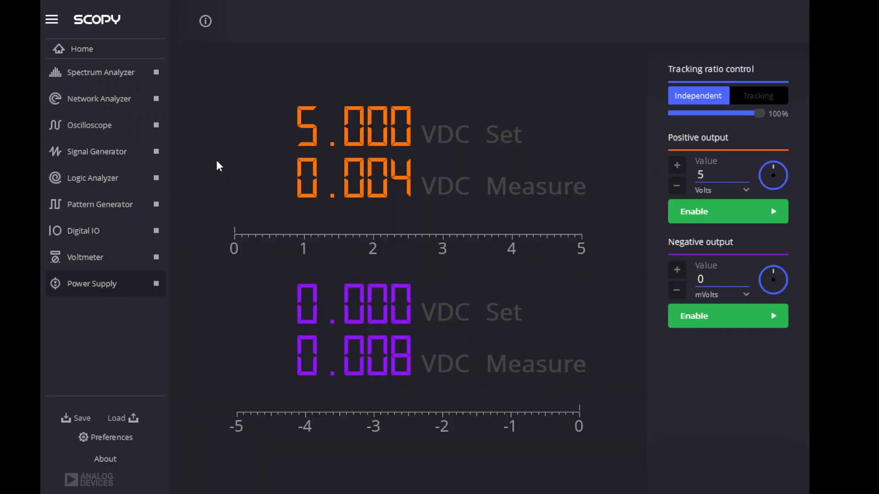
pyautogui.click(101, 209)
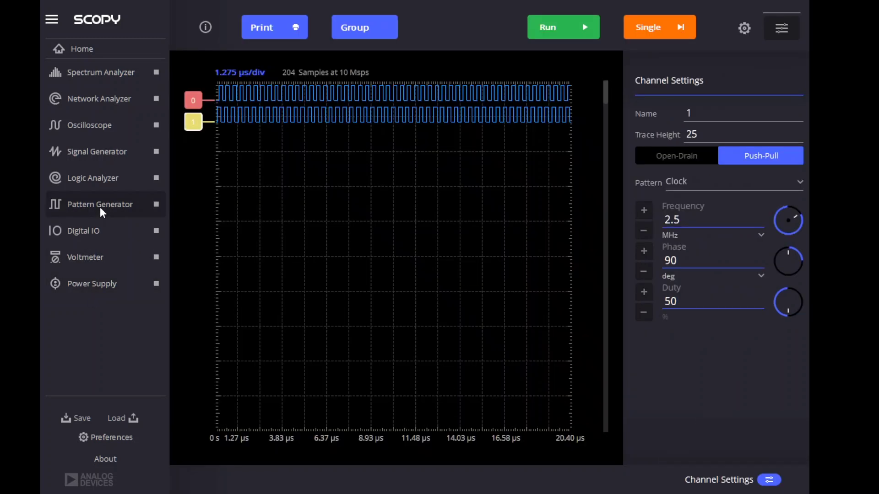
pyautogui.click(194, 101)
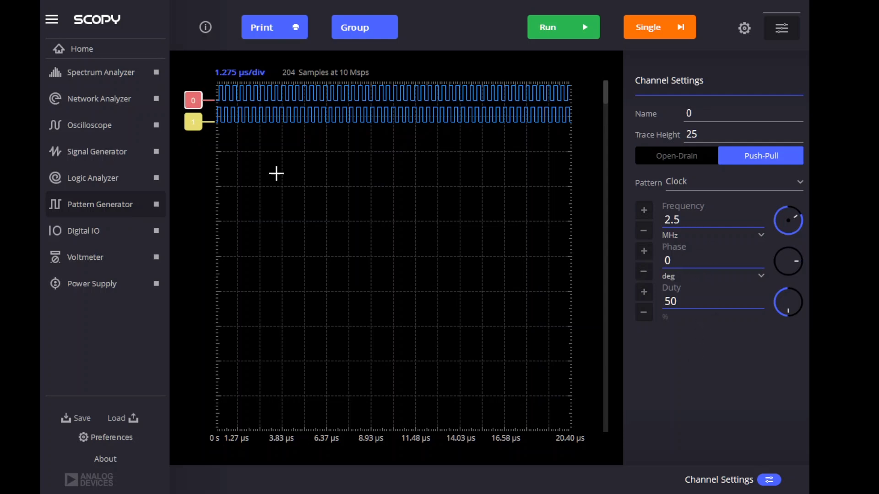
# Confirm clock channel 1 sits at 90° phase, then bring up the signal generator's 2.501 MHz sine
pyautogui.click(195, 124)
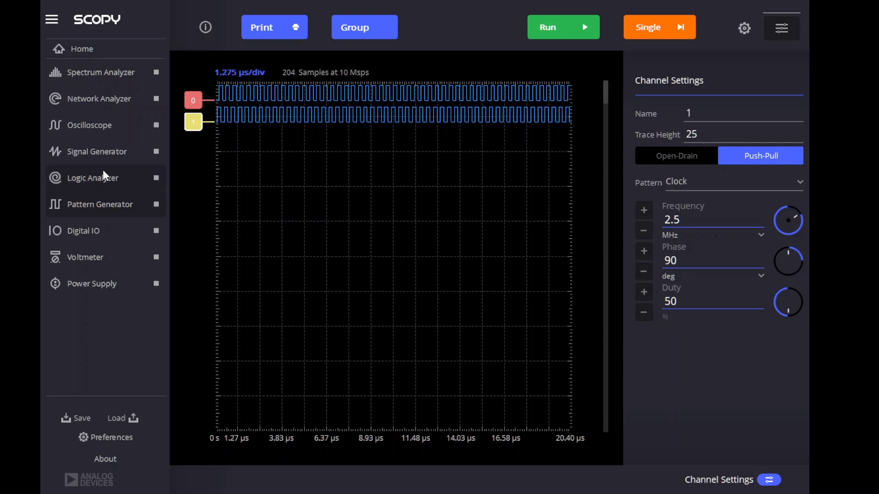
pyautogui.click(95, 149)
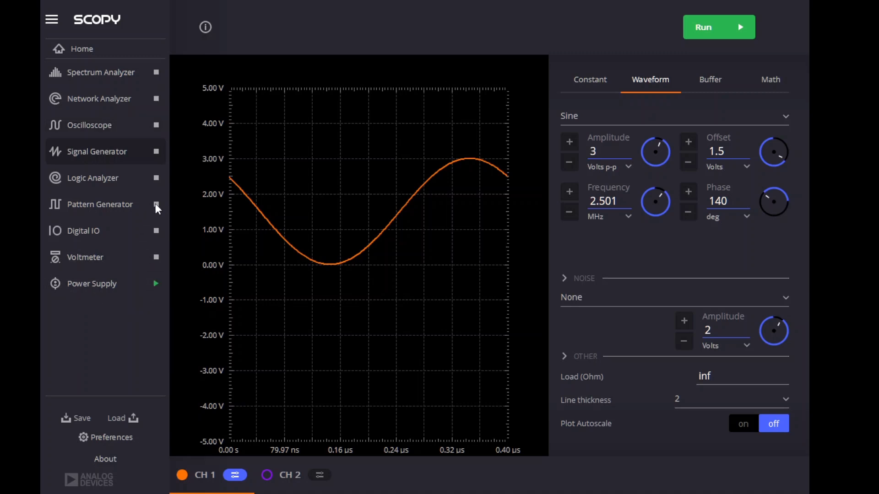
# Start the 2.501 MHz sine output and run the oscilloscope with fresh statistics on the 1 kHz outputs
pyautogui.click(155, 154)
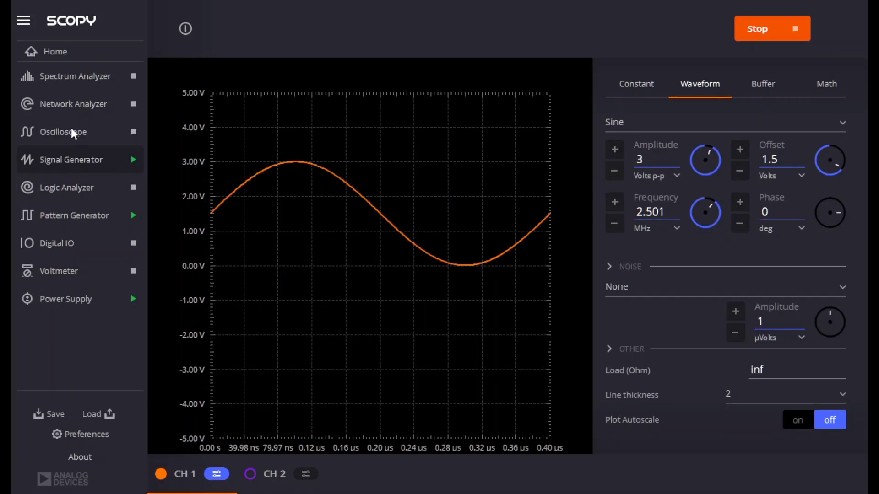
pyautogui.click(72, 130)
pyautogui.click(586, 31)
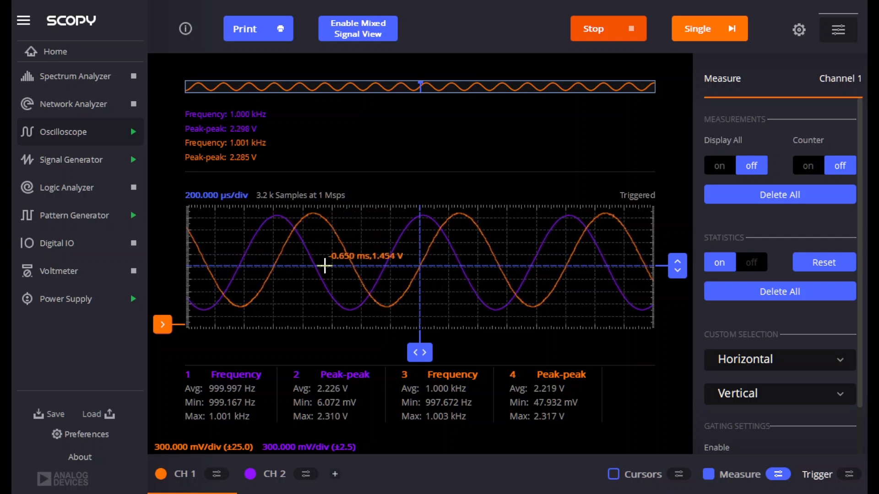
pyautogui.click(833, 265)
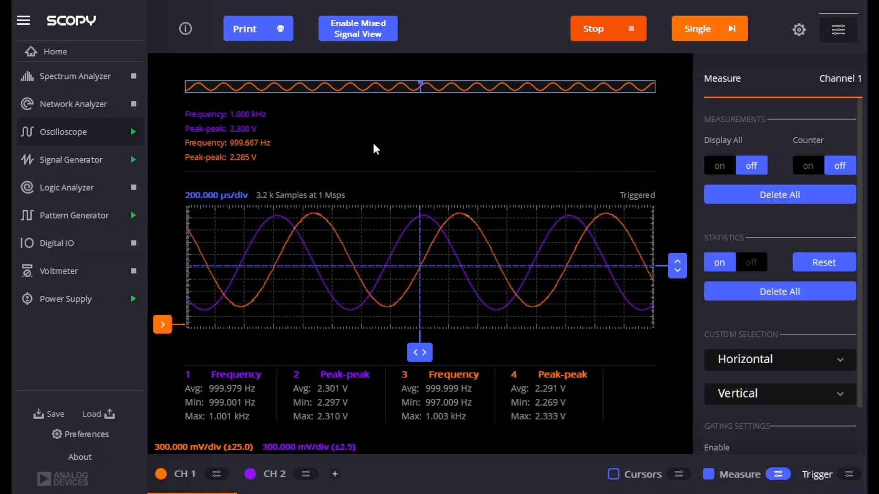
pyautogui.click(76, 159)
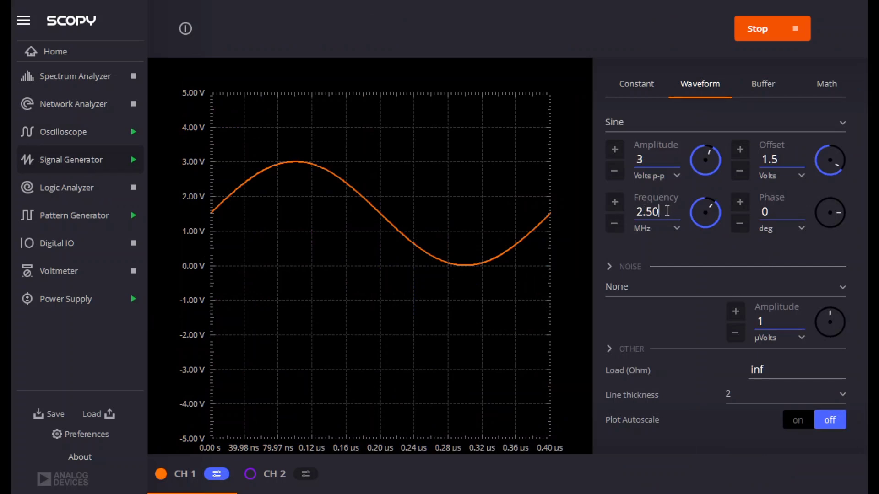
# Set the sine frequency to 2.502 MHz and reset the oscilloscope statistics
pyautogui.write('2')
pyautogui.click(70, 134)
pyautogui.click(804, 261)
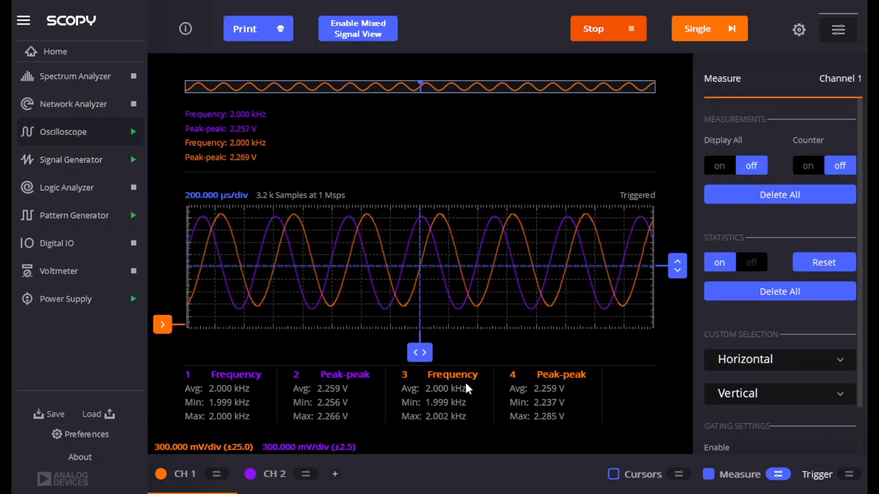
pyautogui.click(92, 159)
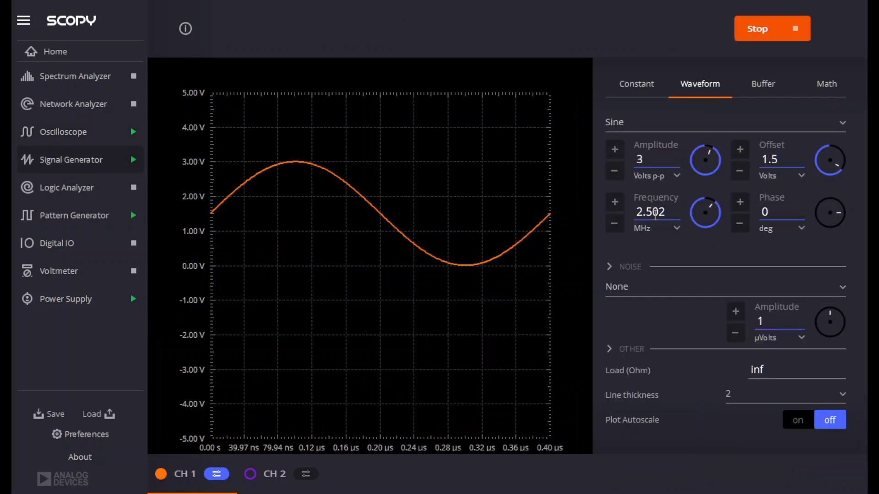
# Change the sine frequency to 2.51 MHz and reset statistics to read the 10 kHz outputs
pyautogui.click(655, 215)
pyautogui.press('BackSpace')
pyautogui.press('BackSpace')
pyautogui.write('10')
pyautogui.press('Return')
pyautogui.click(75, 132)
pyautogui.click(838, 262)
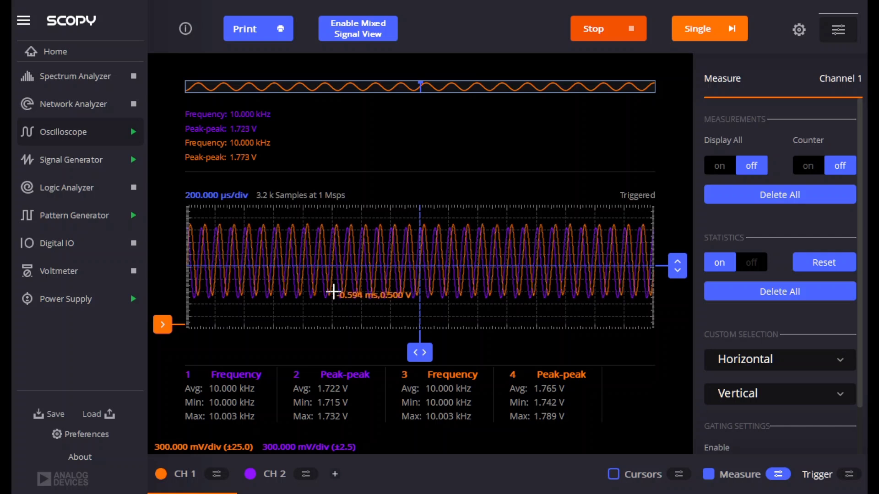
pyautogui.click(82, 162)
# Set the sine frequency to 2.55 MHz and reset oscilloscope statistics to read the 50 kHz outputs
pyautogui.click(663, 211)
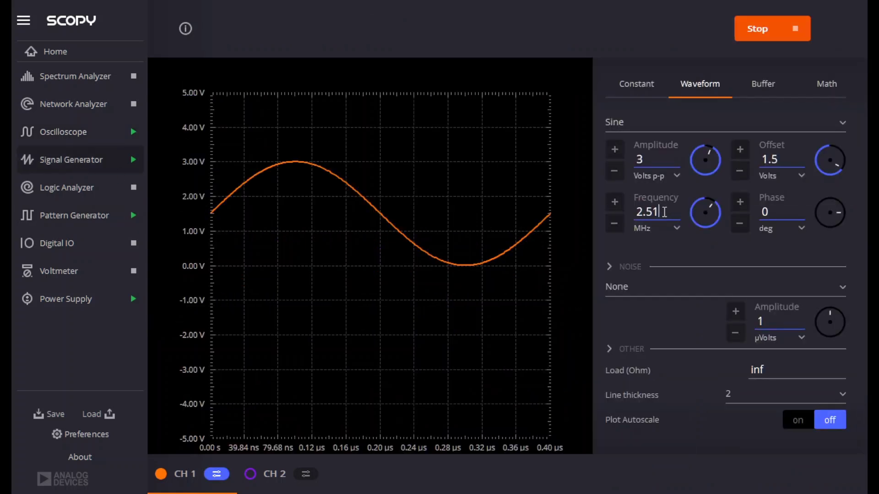
pyautogui.press('BackSpace')
pyautogui.write('50')
pyautogui.press('Return')
pyautogui.click(91, 131)
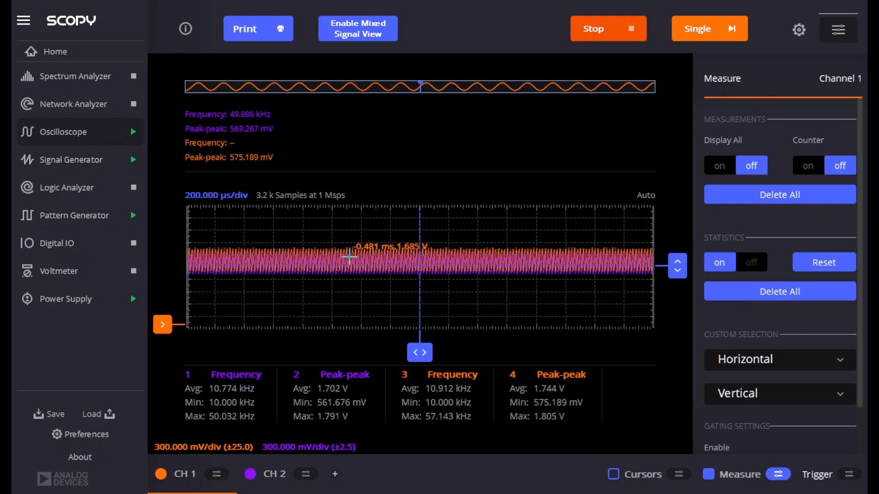
pyautogui.click(823, 267)
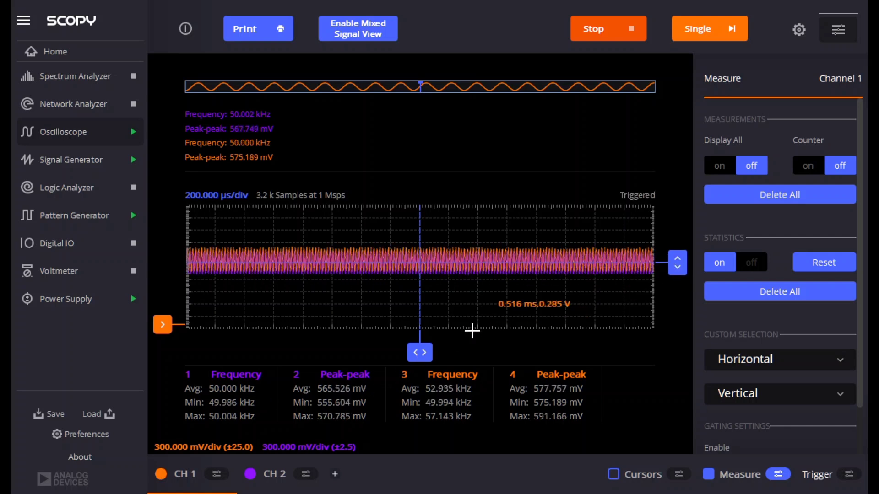
pyautogui.click(804, 268)
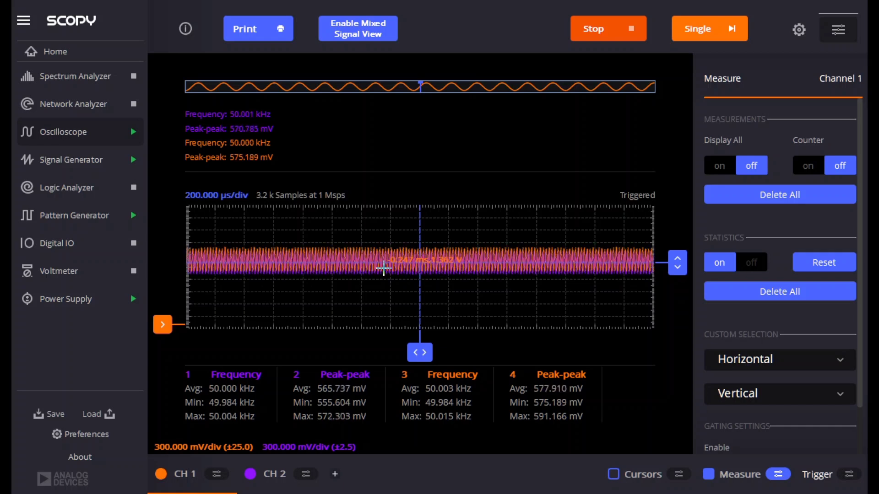
pyautogui.click(85, 160)
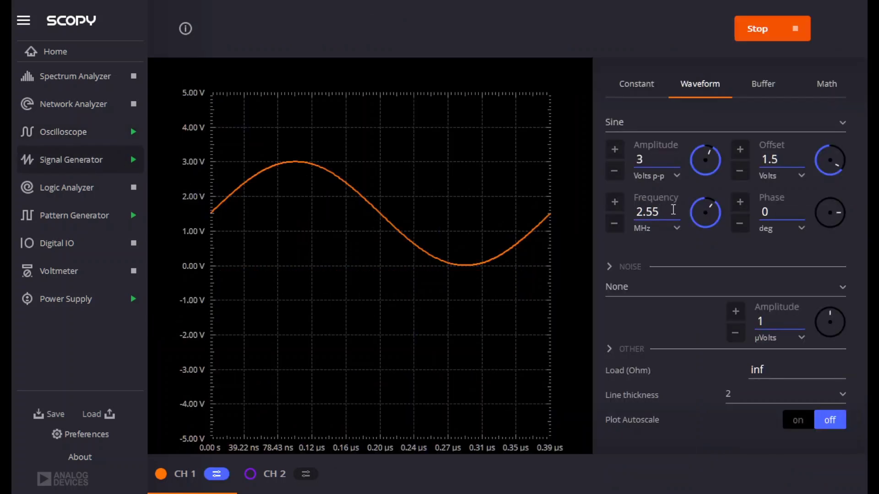
# Return the sine frequency to 2.502 MHz and reset statistics to see the 2 kHz outputs
pyautogui.press('BackSpace')
pyautogui.write('02')
pyautogui.press('Return')
pyautogui.click(83, 135)
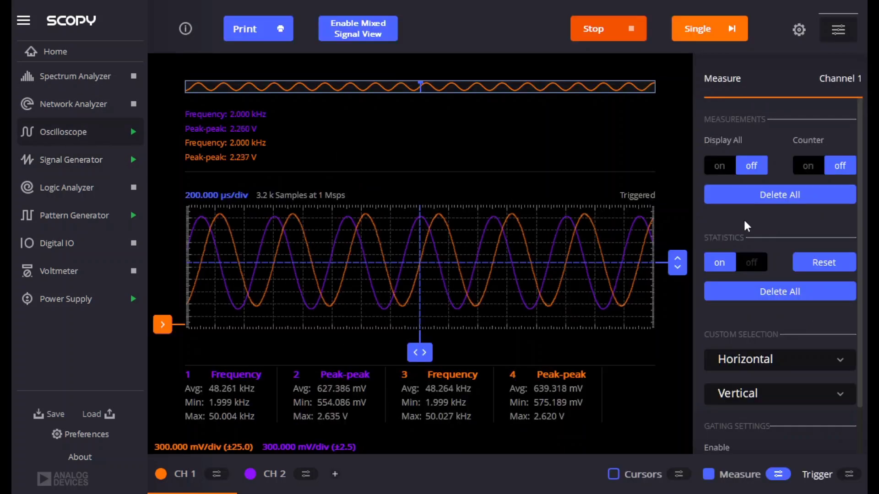
pyautogui.click(818, 264)
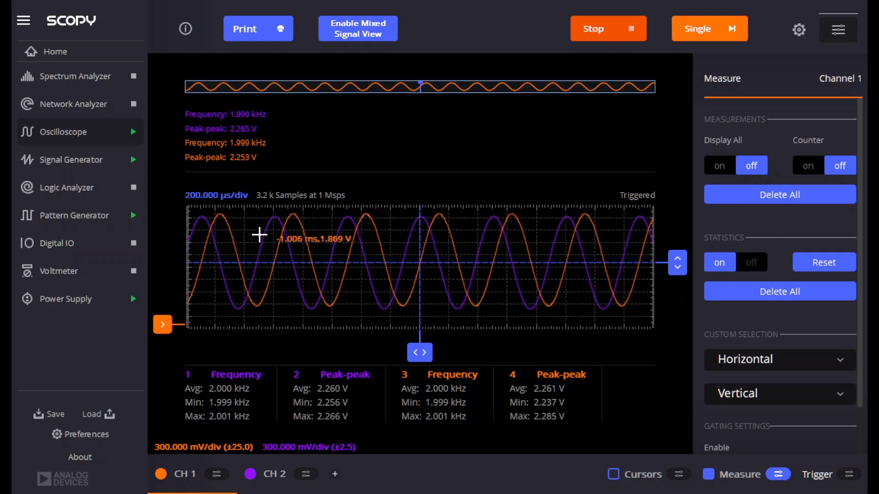
pyautogui.click(95, 160)
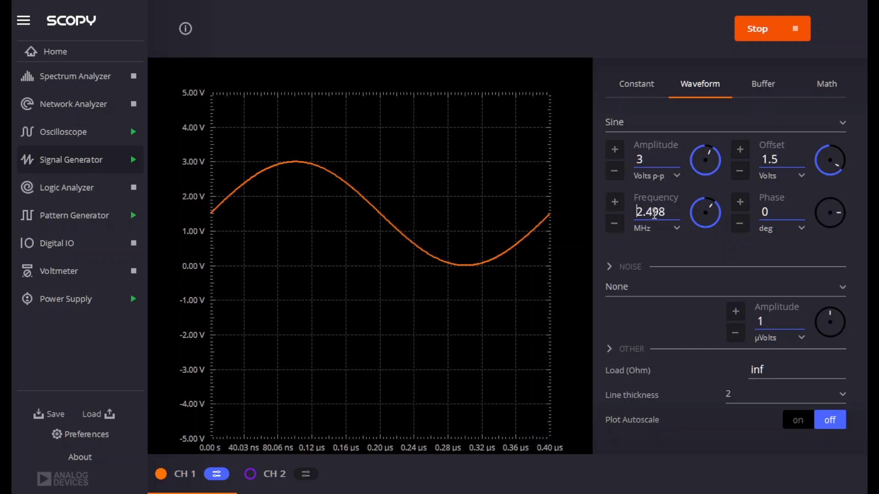
# Reset the oscilloscope statistics to read the 2 kHz I and Q outputs near 2.35 V p-p
pyautogui.click(91, 132)
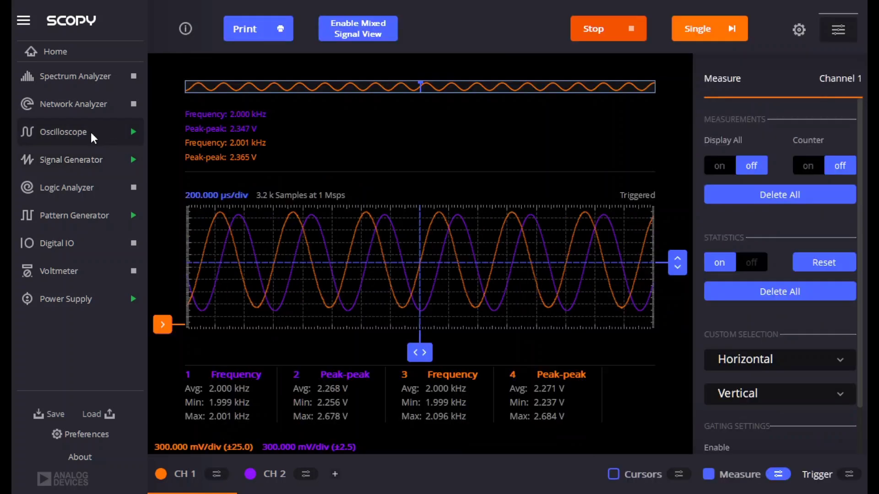
pyautogui.click(824, 263)
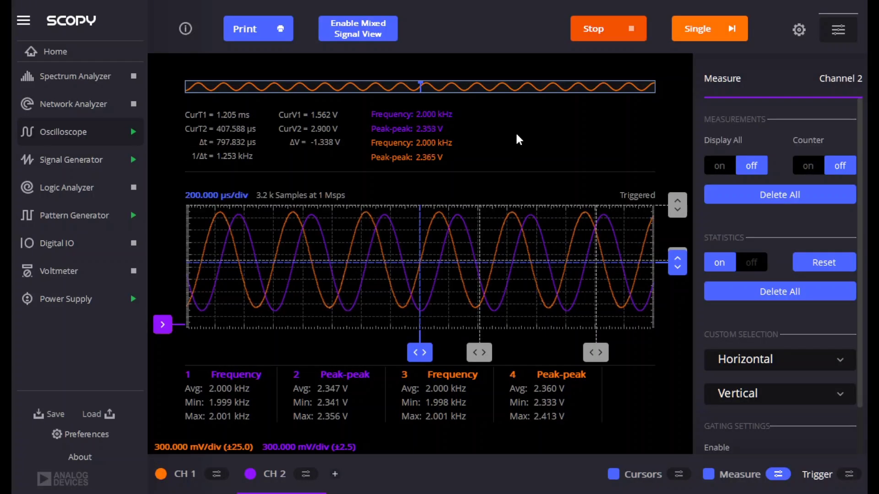
# Shorten the time base from 100 µs down to 1 µs and freeze the capture
pyautogui.click(304, 474)
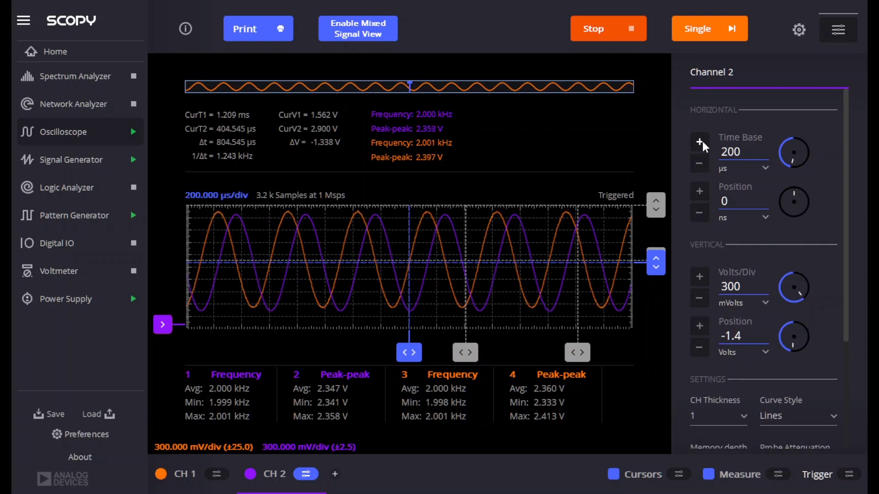
pyautogui.click(701, 162)
pyautogui.click(701, 161)
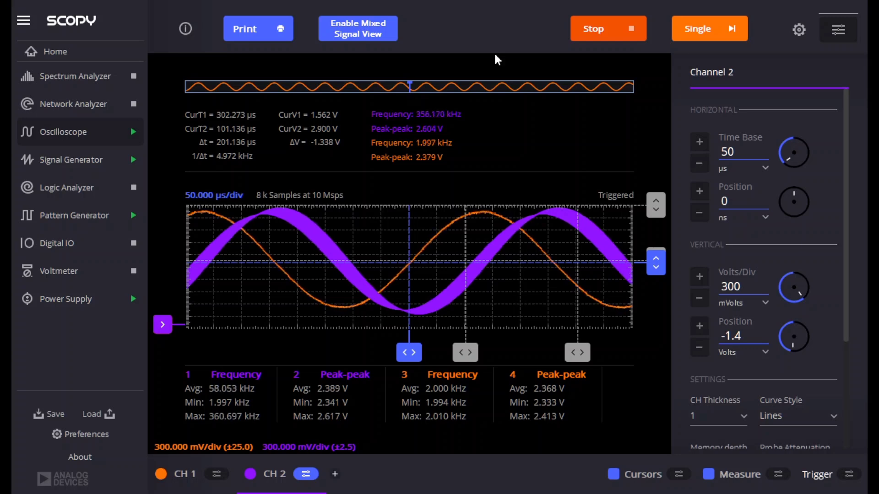
pyautogui.click(699, 164)
pyautogui.click(699, 164)
pyautogui.click(700, 163)
pyautogui.click(699, 164)
pyautogui.click(699, 164)
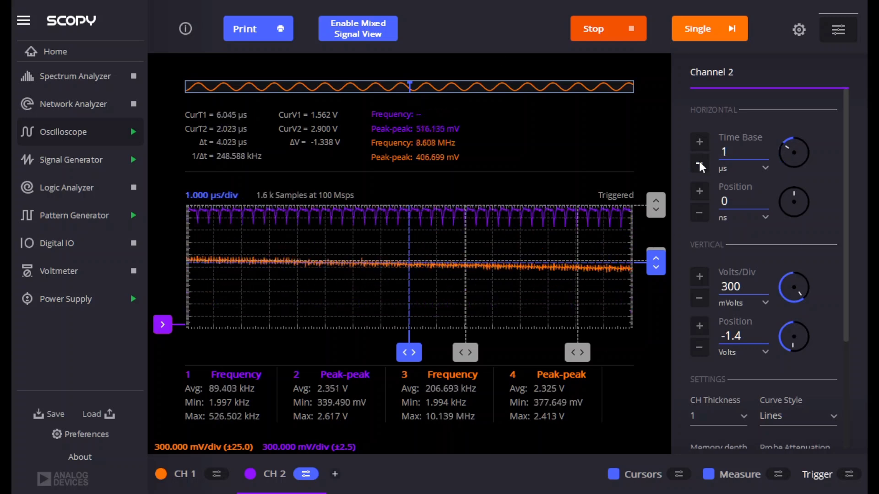
pyautogui.click(701, 25)
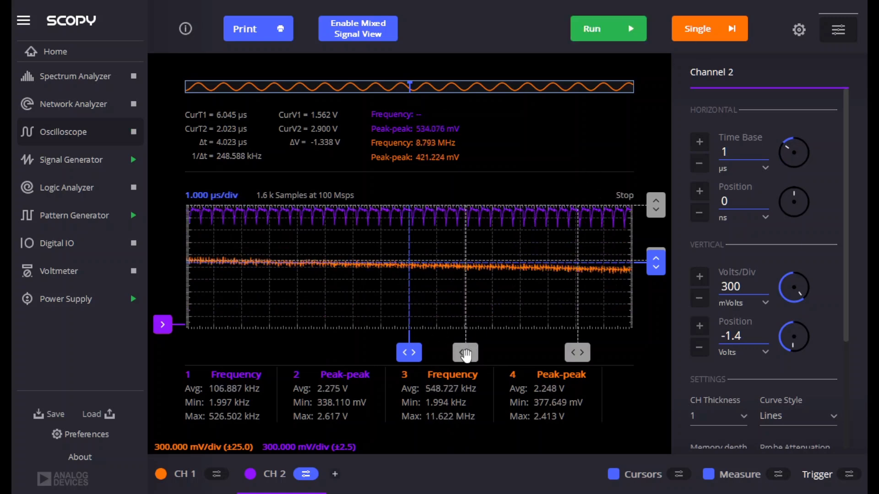
# Place the two time cursors on neighbouring switching spikes, then resume acquisition
pyautogui.moveTo(466, 355); pyautogui.dragTo(446, 357)
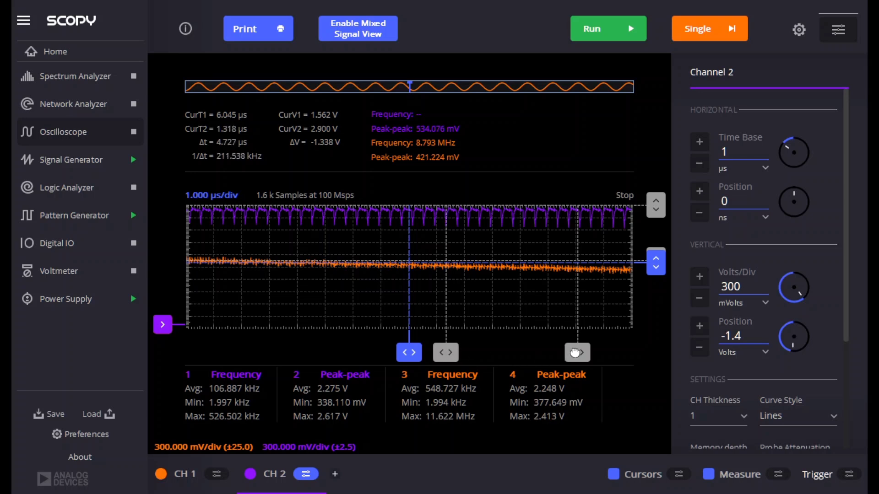
pyautogui.moveTo(575, 353); pyautogui.dragTo(453, 354)
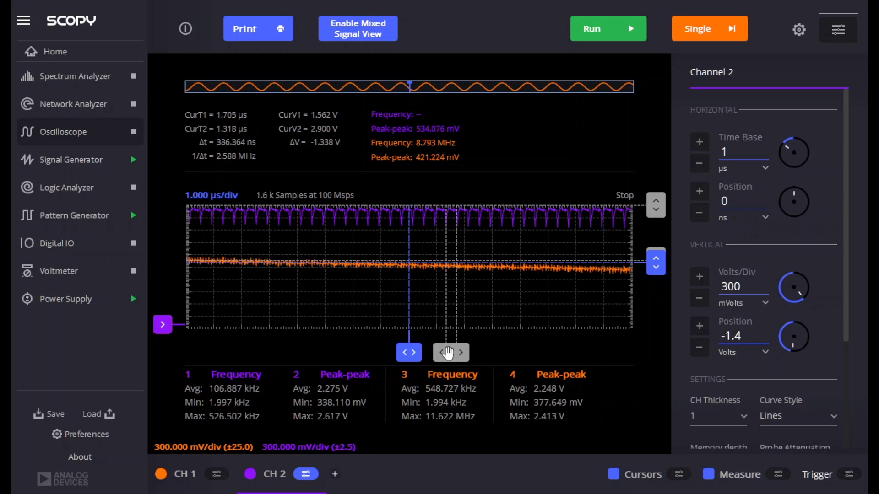
pyautogui.moveTo(462, 354); pyautogui.dragTo(463, 357)
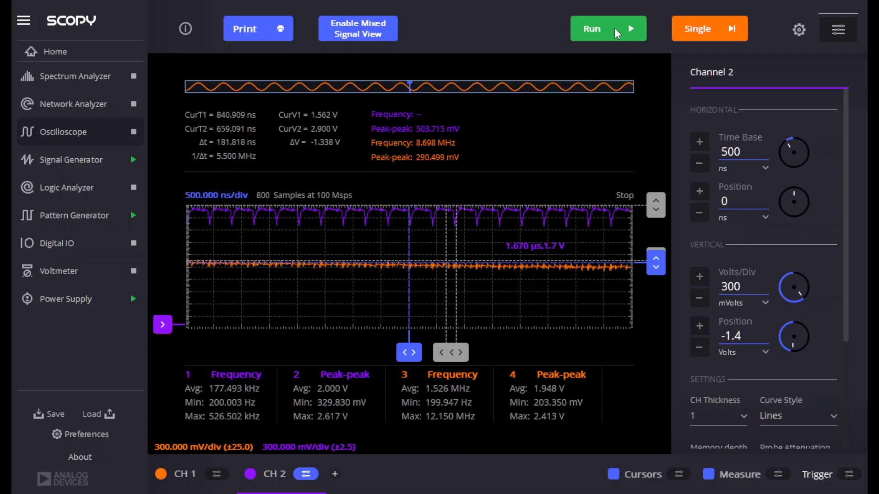
pyautogui.click(614, 28)
# Step the time base down to 100 ns, then widen it to settle at 50 µs/div
pyautogui.click(699, 164)
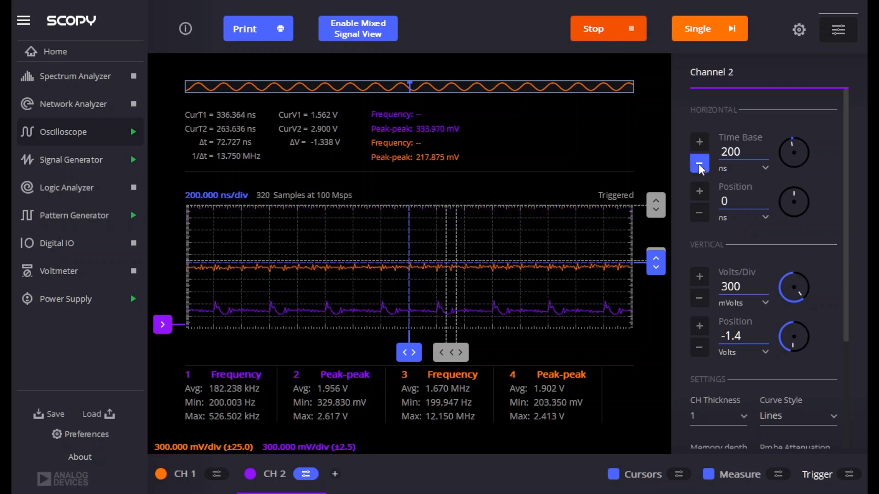
pyautogui.click(699, 164)
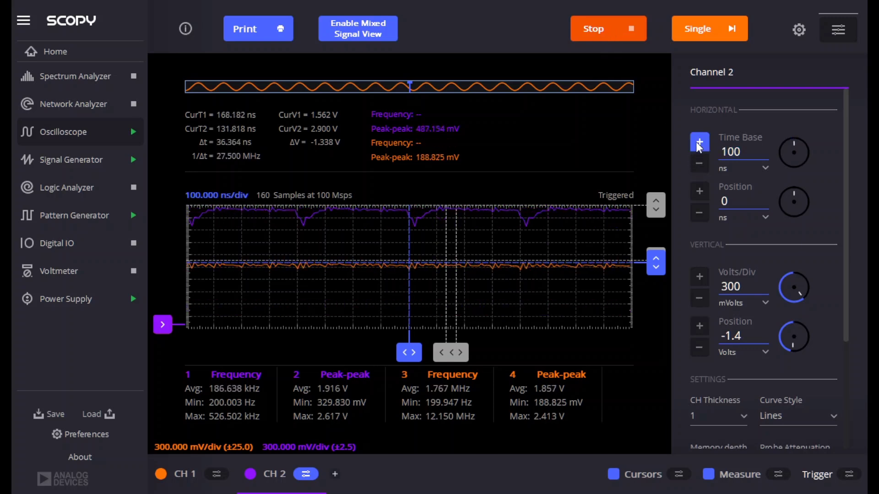
pyautogui.click(696, 142)
pyautogui.click(695, 141)
pyautogui.click(696, 142)
pyautogui.click(695, 142)
pyautogui.click(695, 141)
pyautogui.click(695, 142)
pyautogui.click(693, 140)
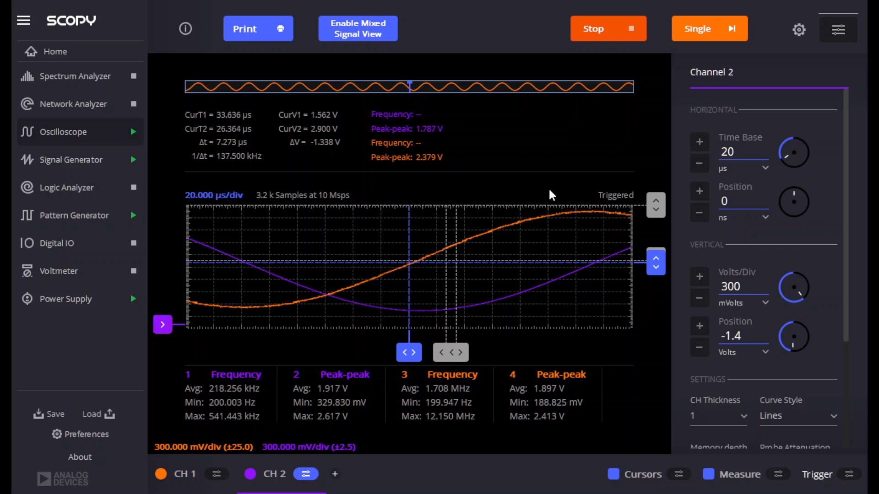
pyautogui.click(699, 163)
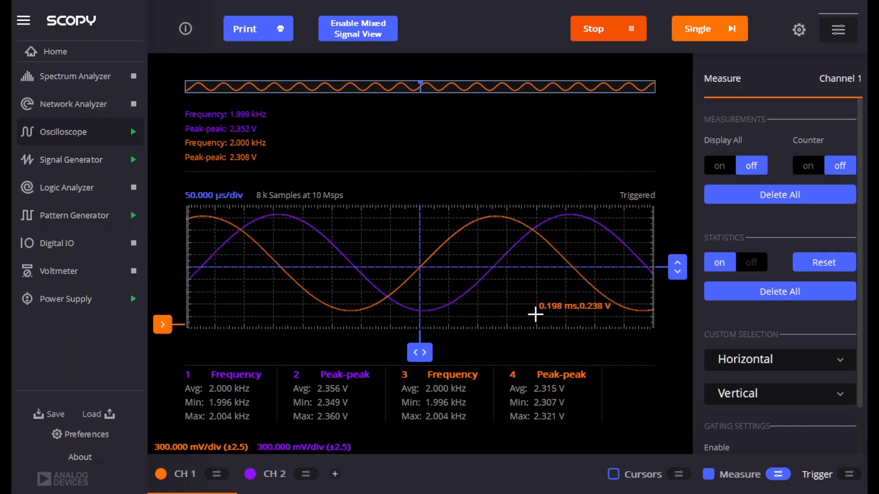
# Save a snapshot of Channel 2 as the green REF 1 reference trace
pyautogui.click(306, 473)
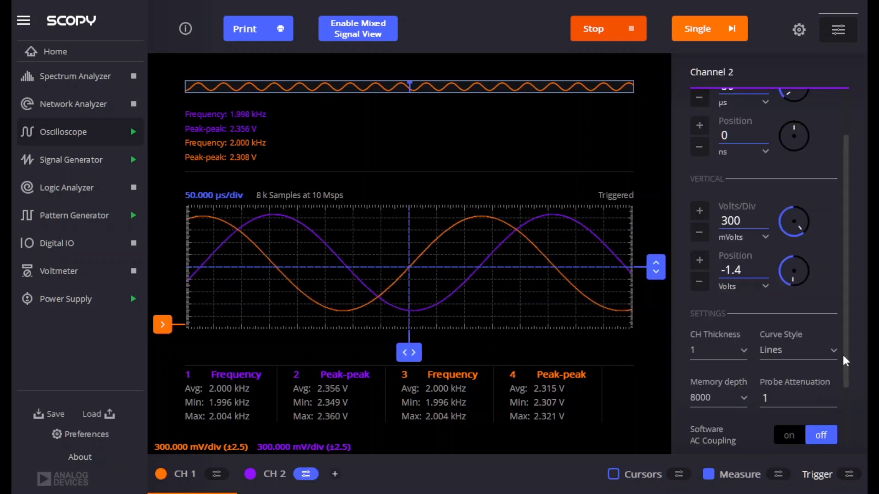
pyautogui.moveTo(844, 354); pyautogui.dragTo(852, 425)
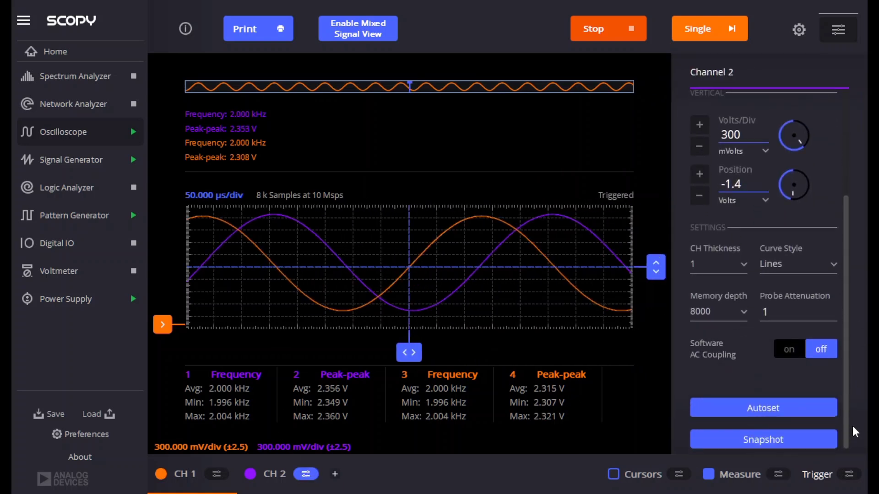
pyautogui.click(792, 439)
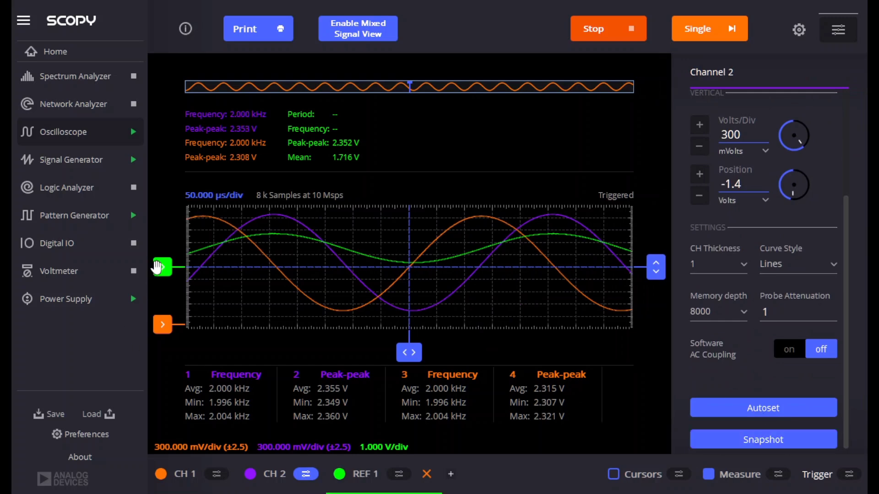
pyautogui.moveTo(157, 266); pyautogui.dragTo(158, 287)
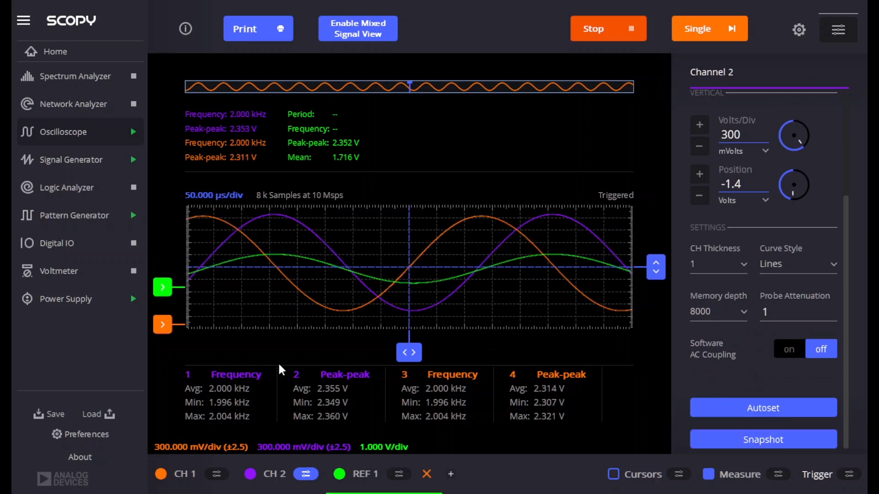
# Scale REF 1 to 0.3 V/div and align it over the live purple sine
pyautogui.click(398, 474)
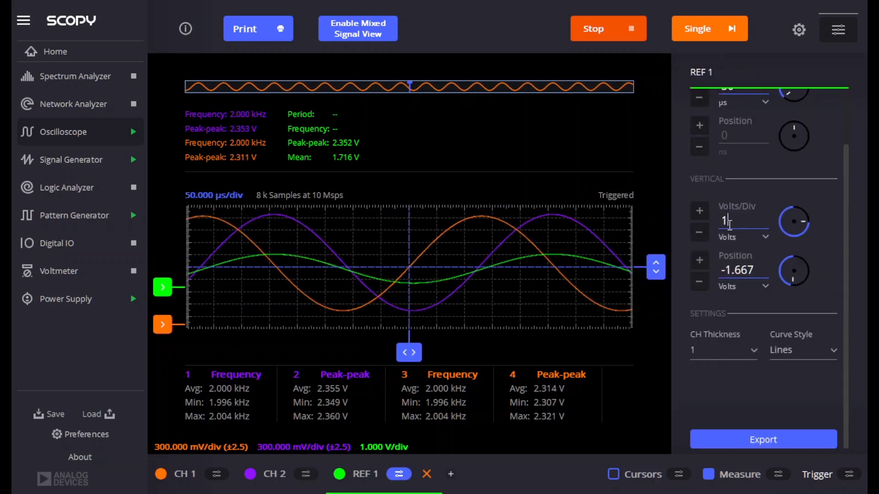
pyautogui.doubleClick(722, 221)
pyautogui.write('0.3')
pyautogui.press('Return')
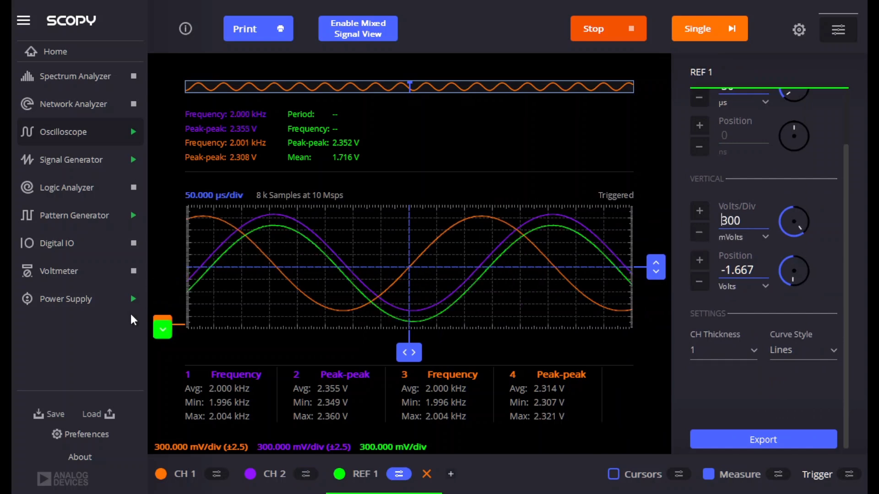
pyautogui.moveTo(163, 328); pyautogui.dragTo(161, 326)
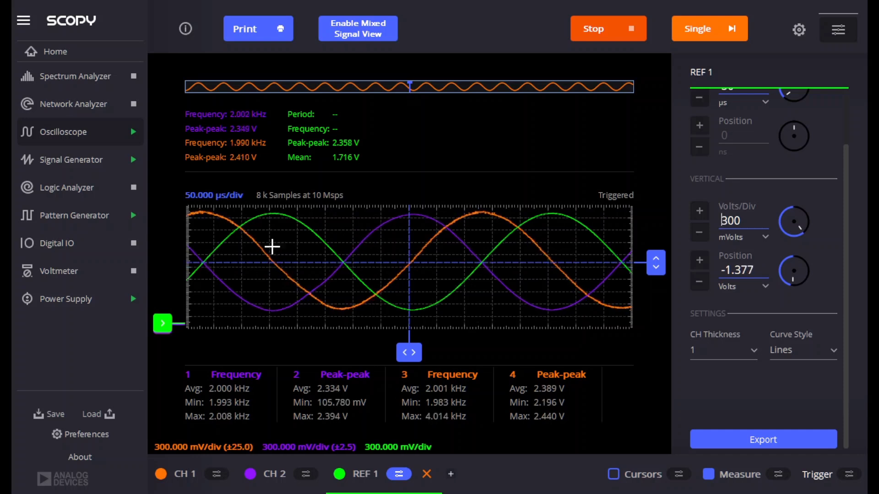
# Delete the REF 1 snapshot and set Channel 2 to 1 V/div
pyautogui.click(426, 476)
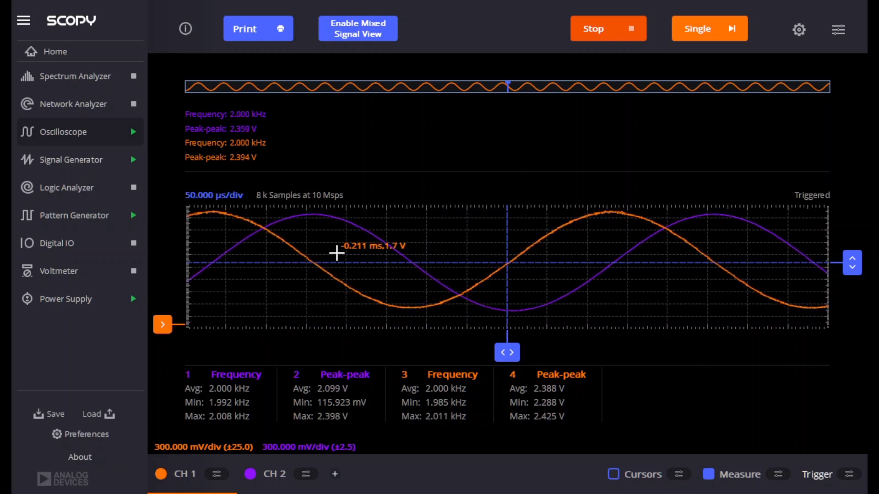
pyautogui.click(307, 474)
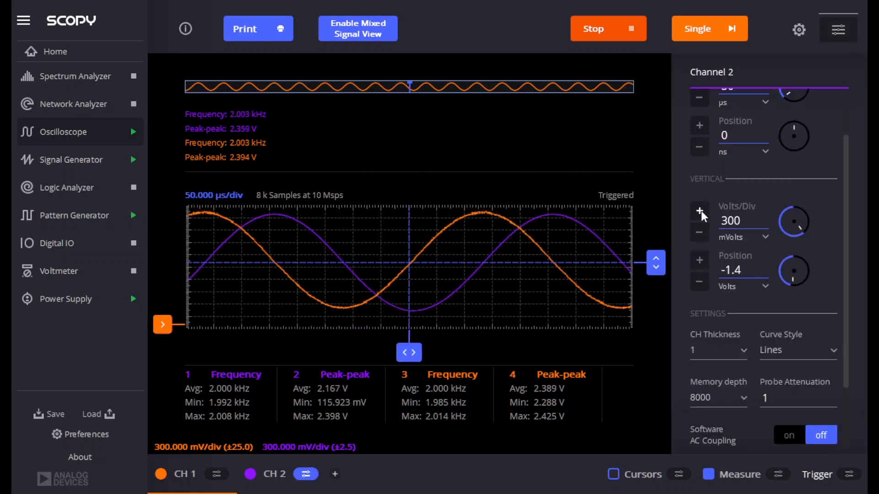
pyautogui.click(700, 235)
pyautogui.click(702, 212)
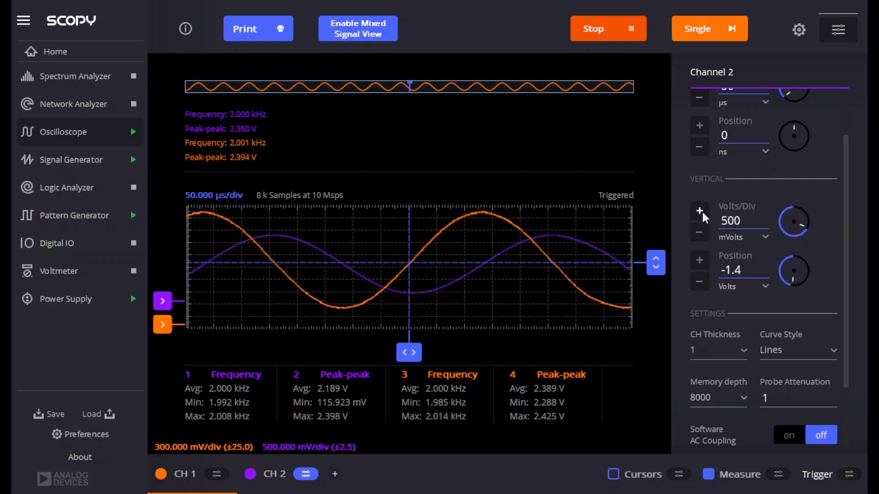
pyautogui.click(703, 213)
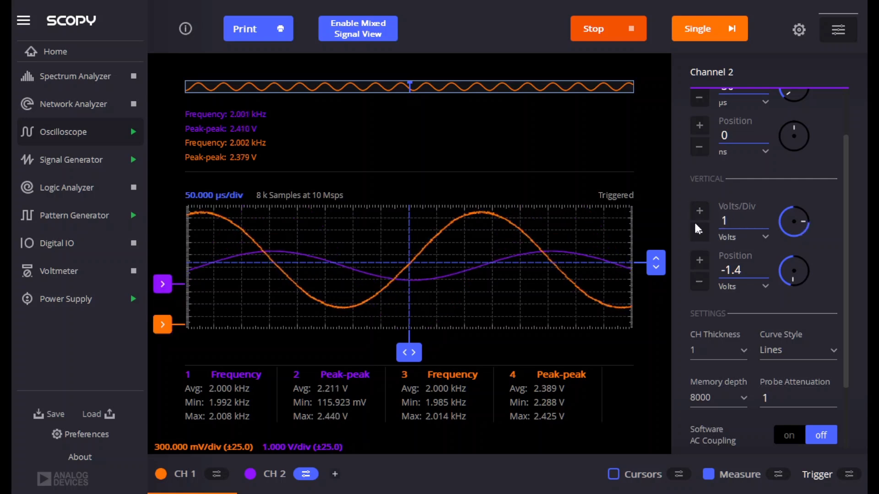
# Set Channel 1 to 1 V/div as well, leaving Channel 2's settings displayed
pyautogui.click(217, 474)
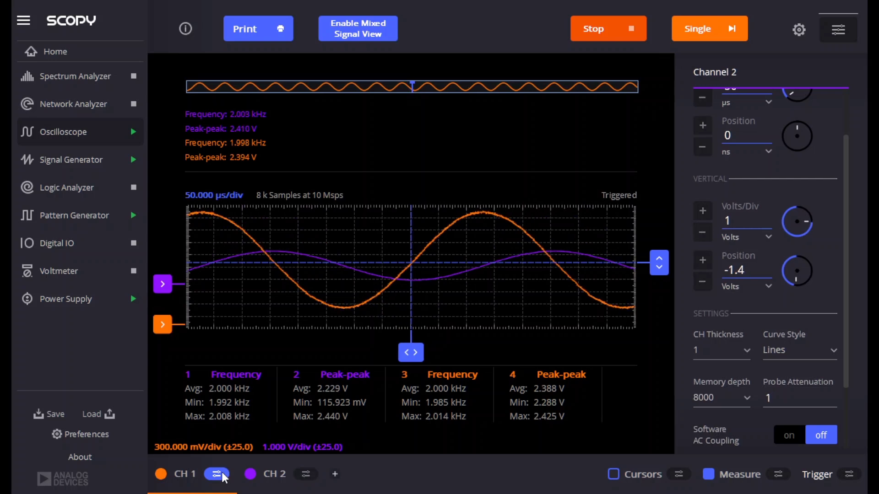
pyautogui.click(703, 214)
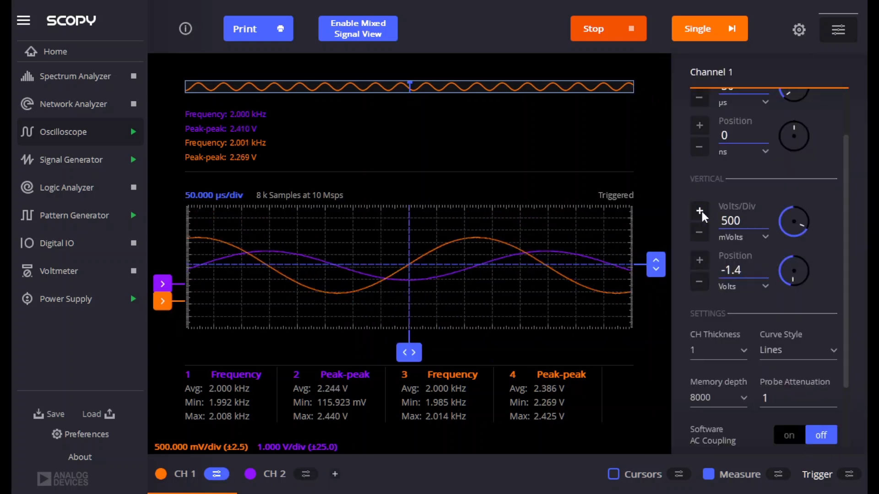
pyautogui.click(703, 216)
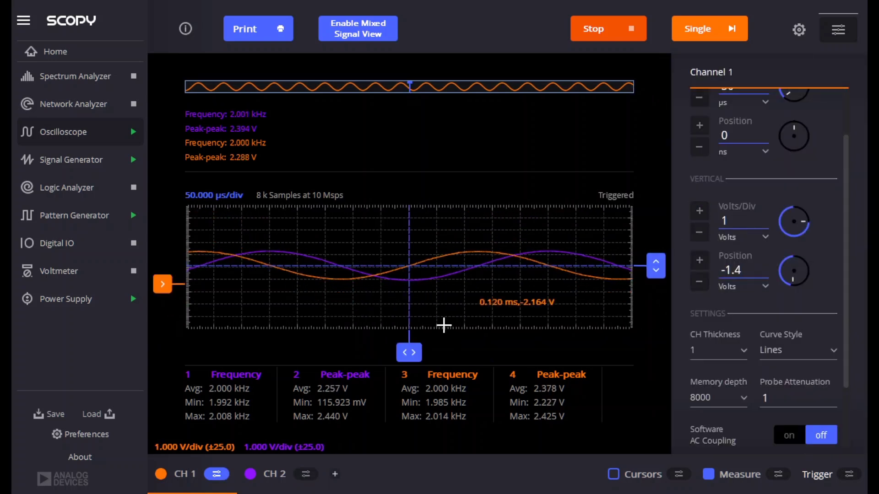
pyautogui.click(305, 474)
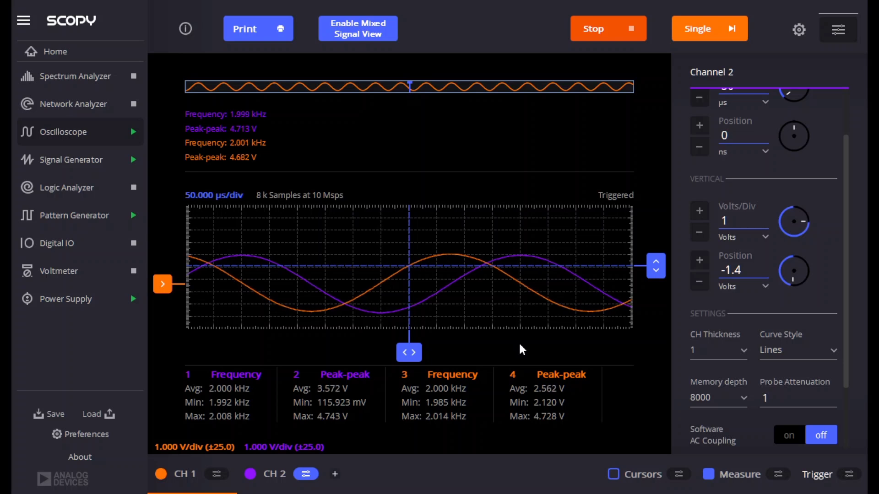
# Lower the Channel 2 offset handle slightly so the purple trace sits a bit lower
pyautogui.moveTo(657, 264); pyautogui.dragTo(660, 277)
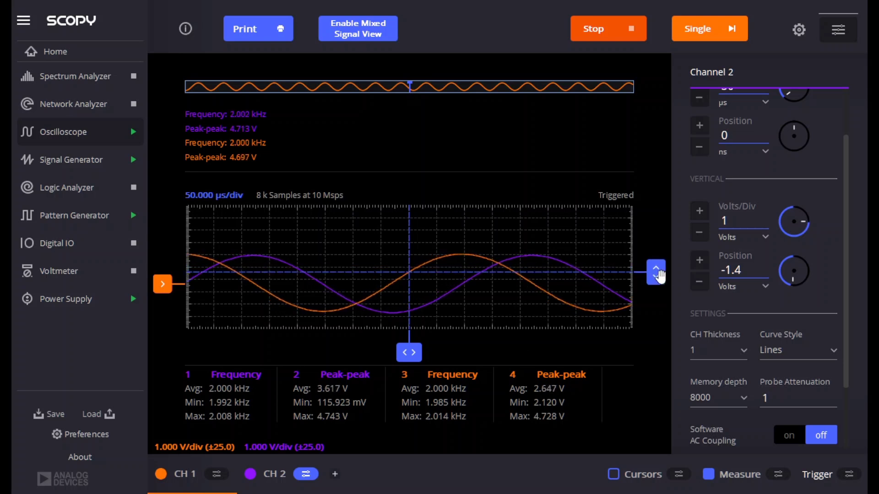